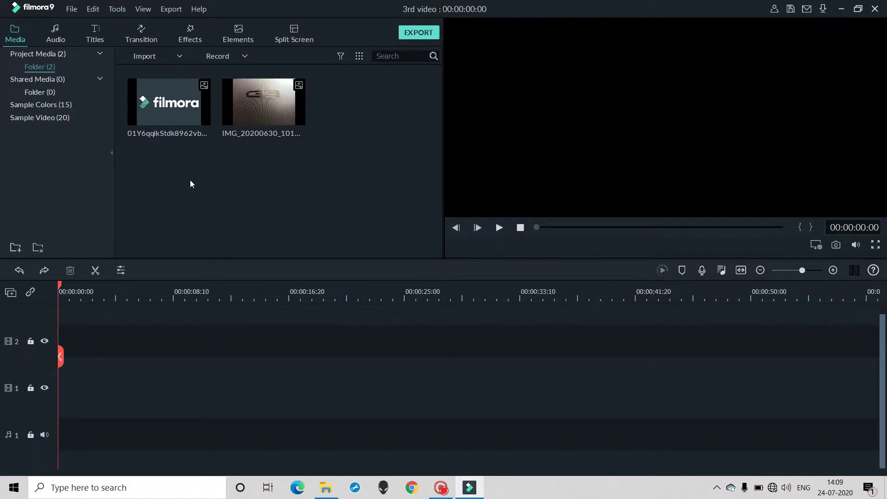
- Add the filmora logo image to the timeline and apply Crop to Fit to remove the black side bars
left_click(171, 99)
left_click(170, 101)
left_click(92, 294)
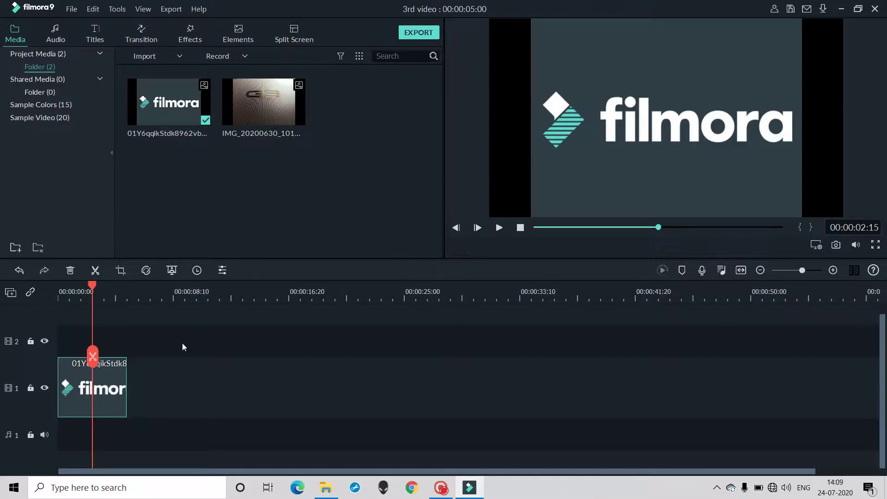
right_click(104, 373)
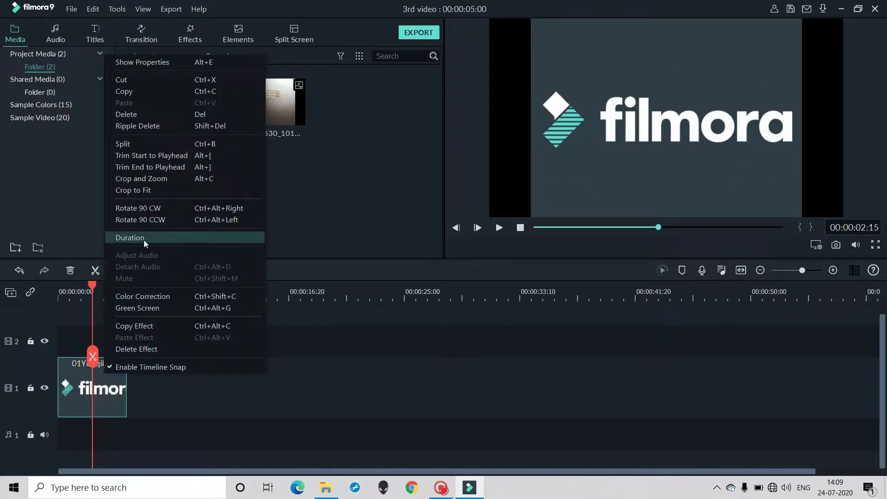
left_click(135, 191)
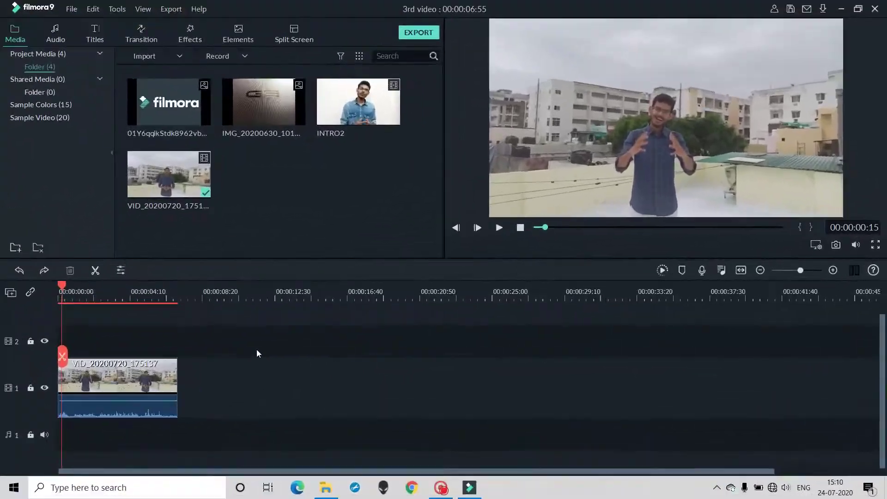
left_click_drag(61, 284, 109, 285)
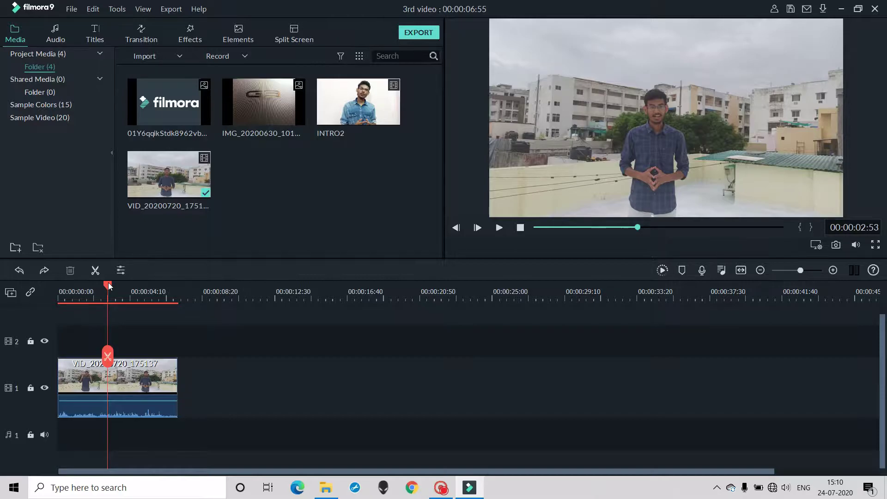
left_click(170, 103)
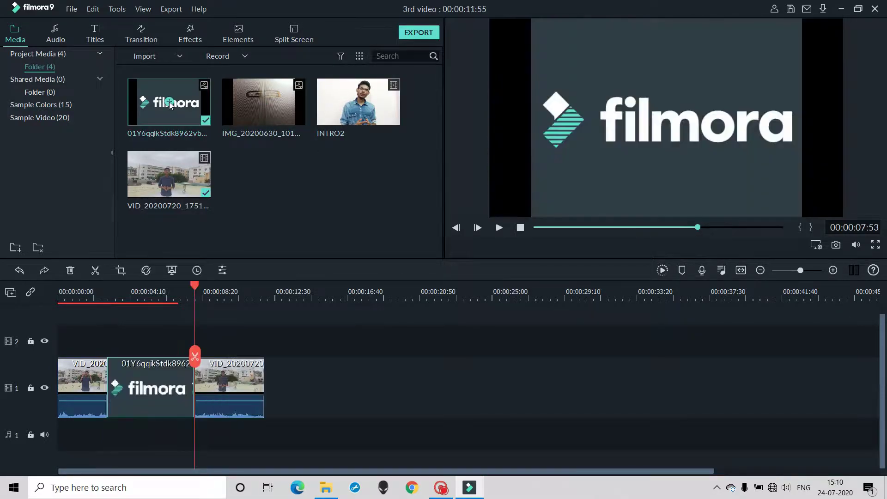
left_click(258, 362)
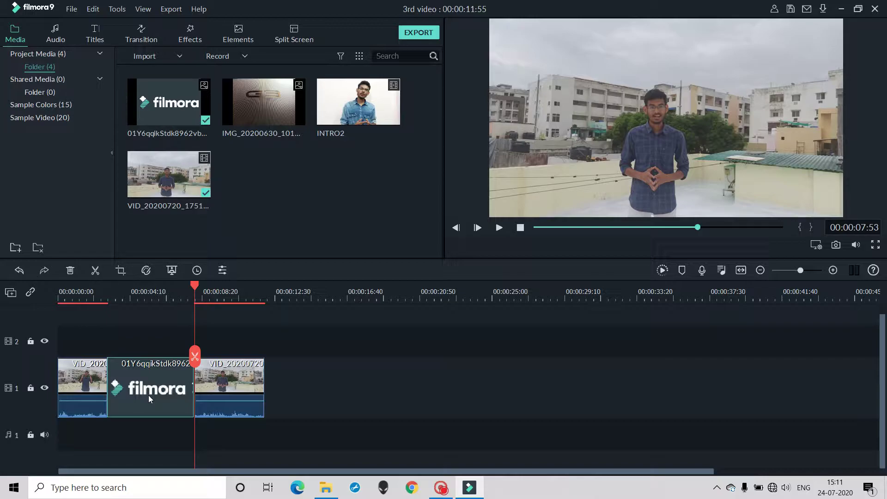
left_click(19, 270)
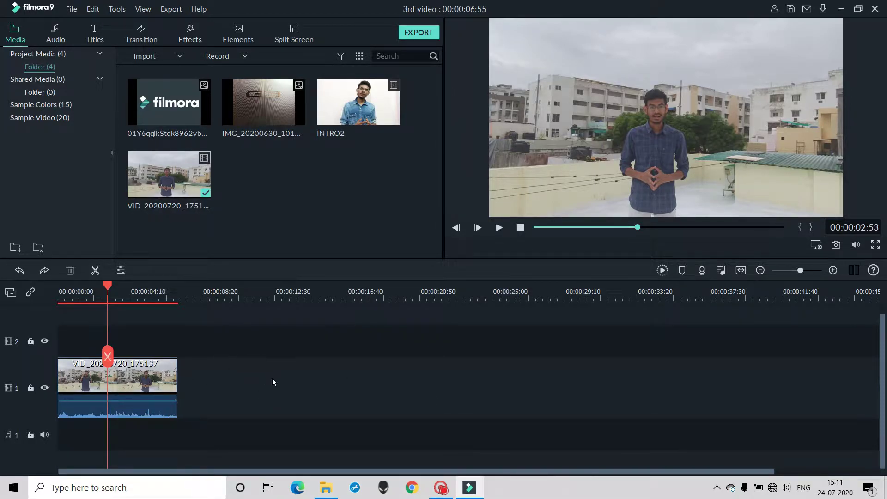
- Lock track 1 and add the filmora logo image so it lands on track 2
left_click(30, 388)
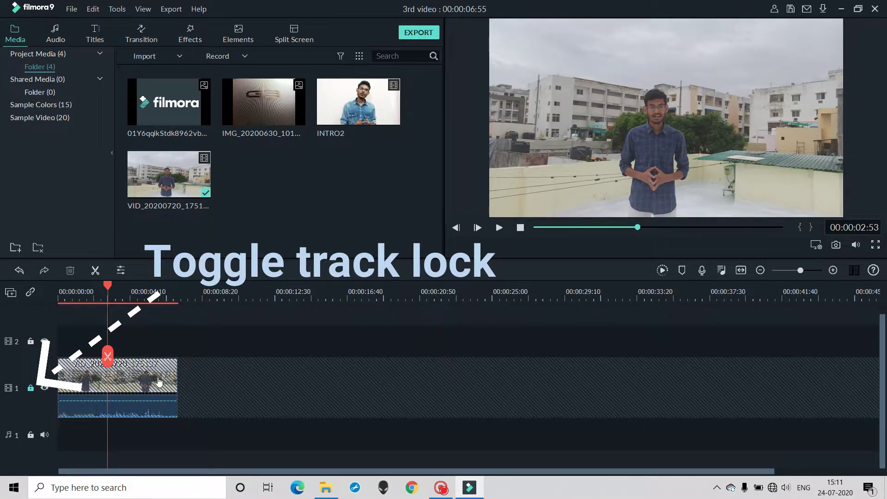
left_click(170, 103)
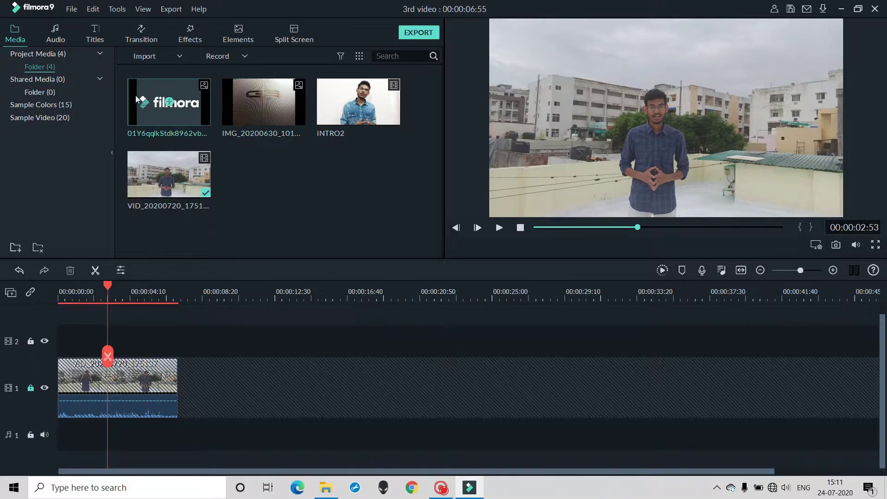
left_click(171, 102)
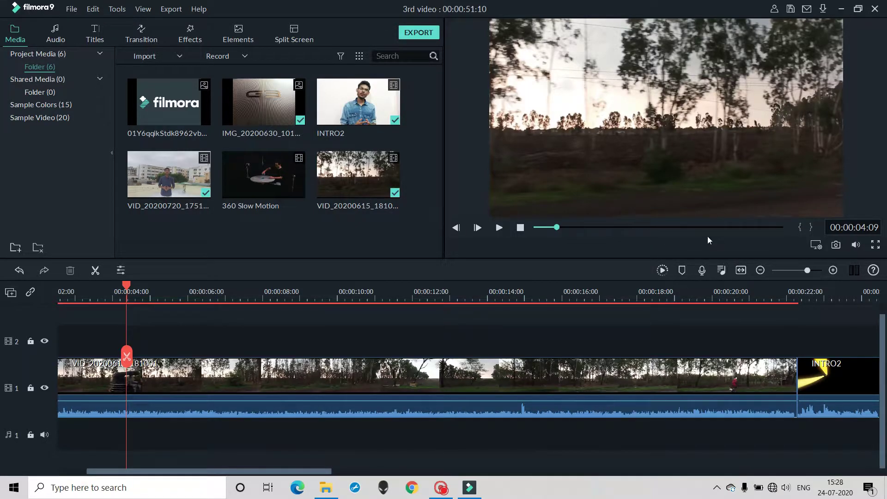
- Zoom the timeline to fit the whole 00:01:25:24 project, showing all six clips
left_click(740, 270)
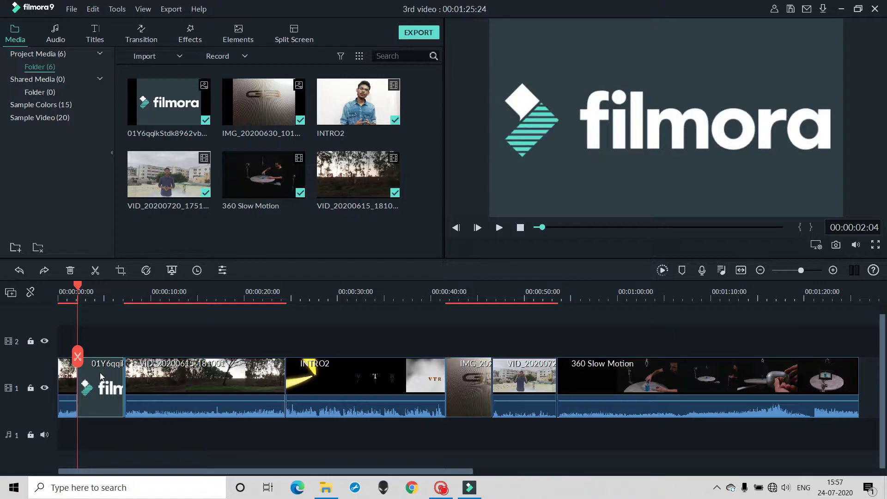
left_click(70, 271)
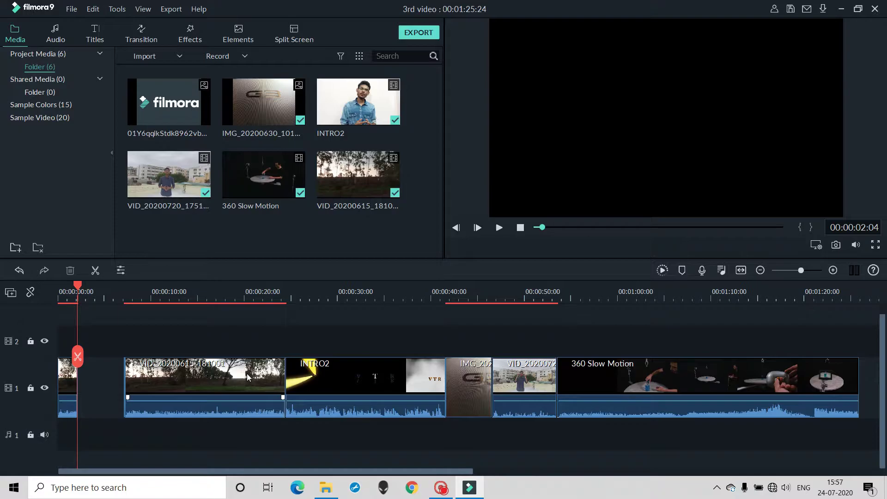
left_click_drag(248, 377, 185, 376)
left_click_drag(338, 379, 310, 382)
left_click_drag(480, 381, 431, 387)
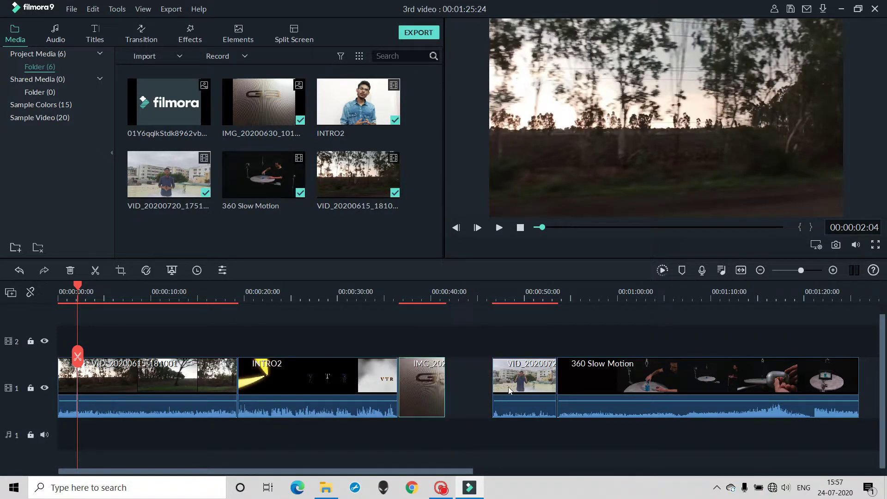
left_click_drag(509, 390, 461, 384)
left_click_drag(636, 381, 590, 383)
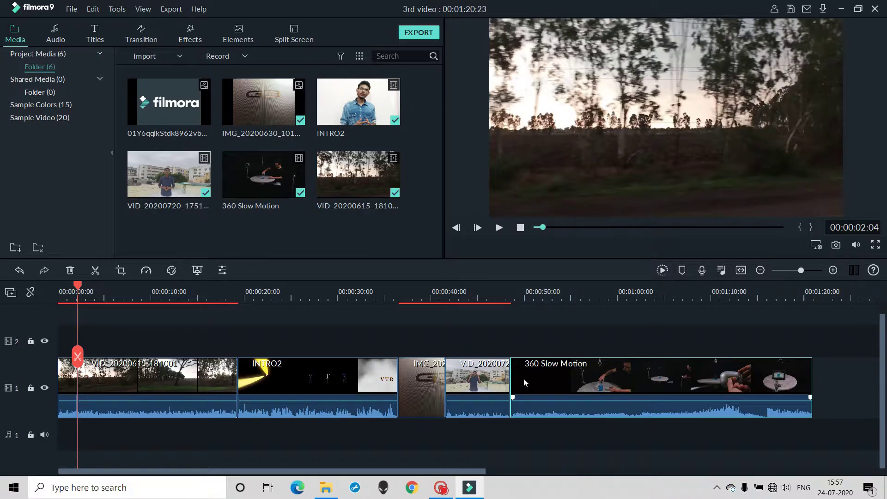
left_click(20, 272)
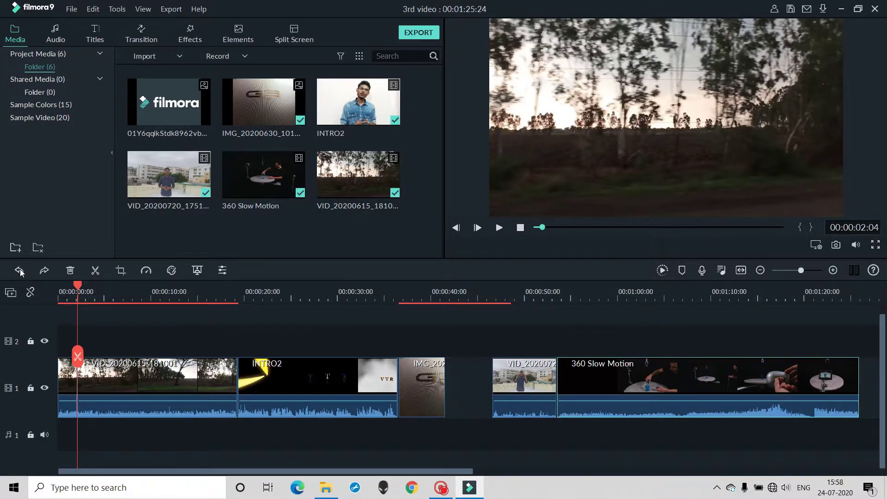
left_click(20, 272)
left_click(20, 272)
left_click(20, 272)
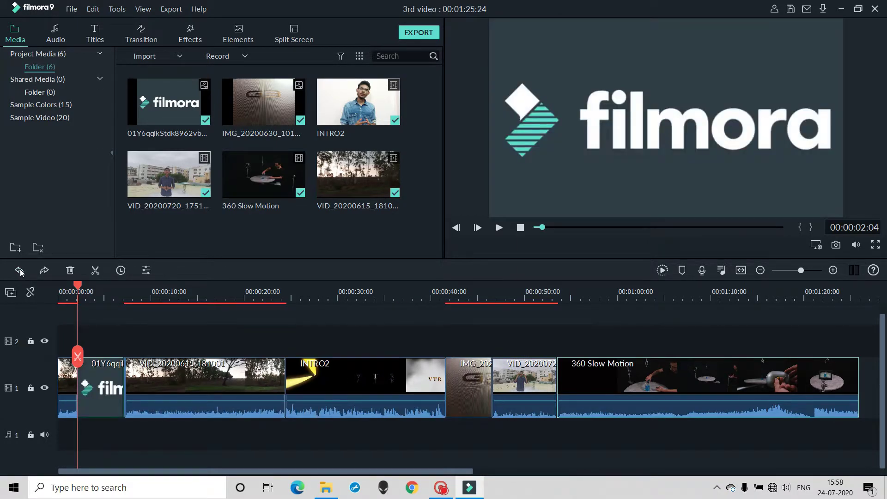
- Enable Auto Ripple and delete the filmora logo and 360 Slow Motion clips
left_click(31, 293)
left_click(71, 270)
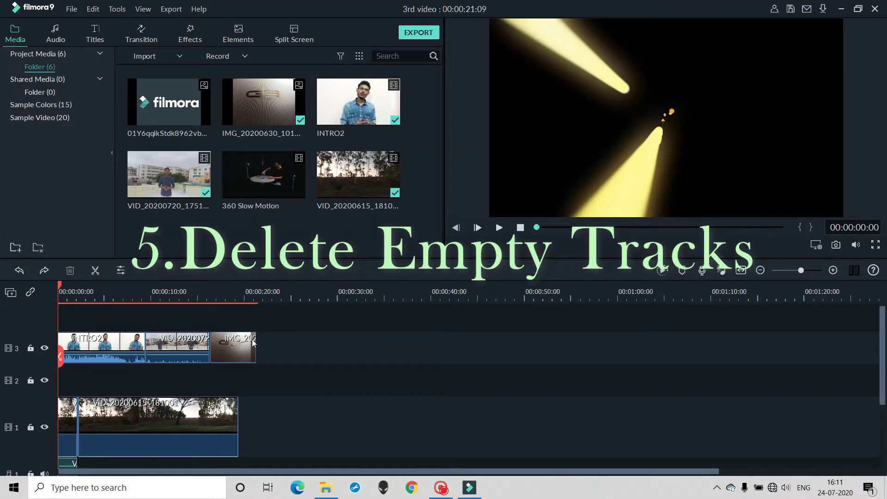
- Apply Delete Empty Tracks from Manage Tracks, leaving the three clips on video track 2
scroll(156, 393, "down", 3)
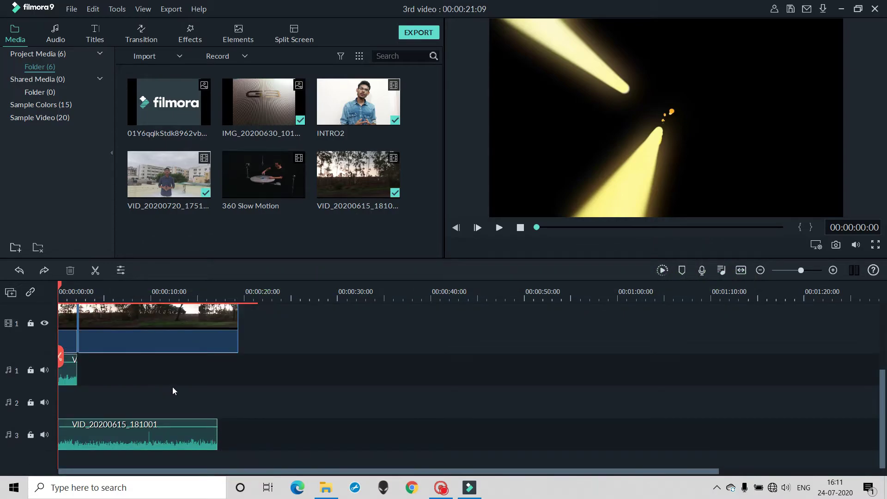
scroll(172, 386, "up", 3)
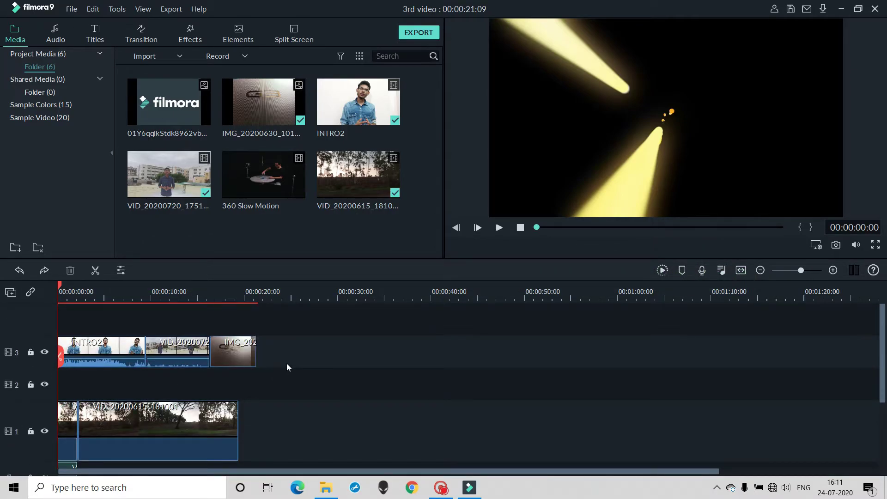
scroll(164, 339, "down", 1)
scroll(164, 340, "down", 1)
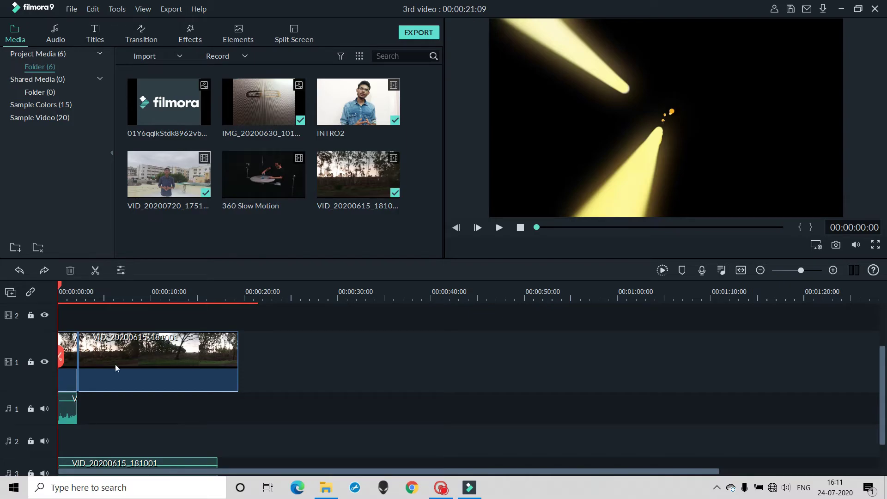
scroll(179, 407, "down", 1)
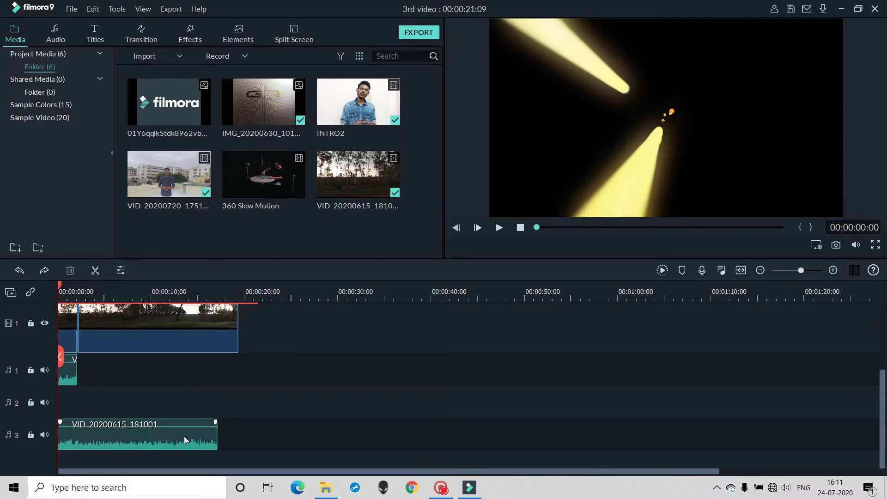
scroll(254, 420, "up", 2)
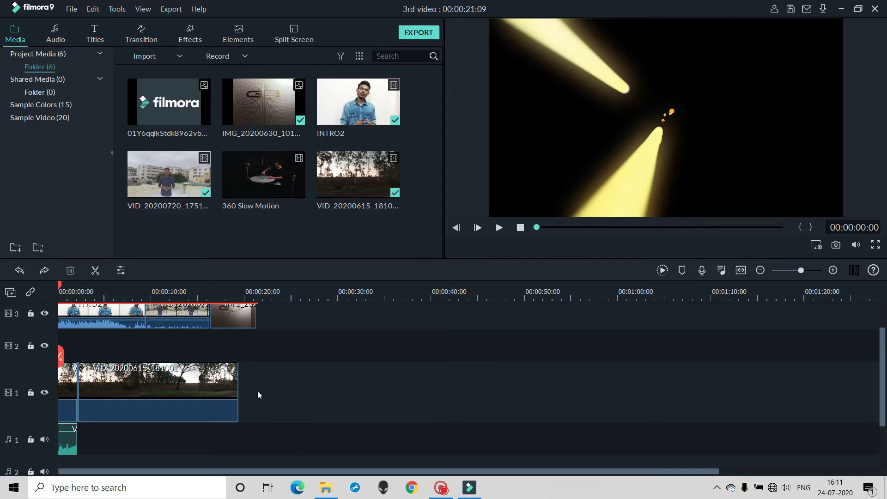
scroll(257, 391, "up", 1)
left_click(9, 292)
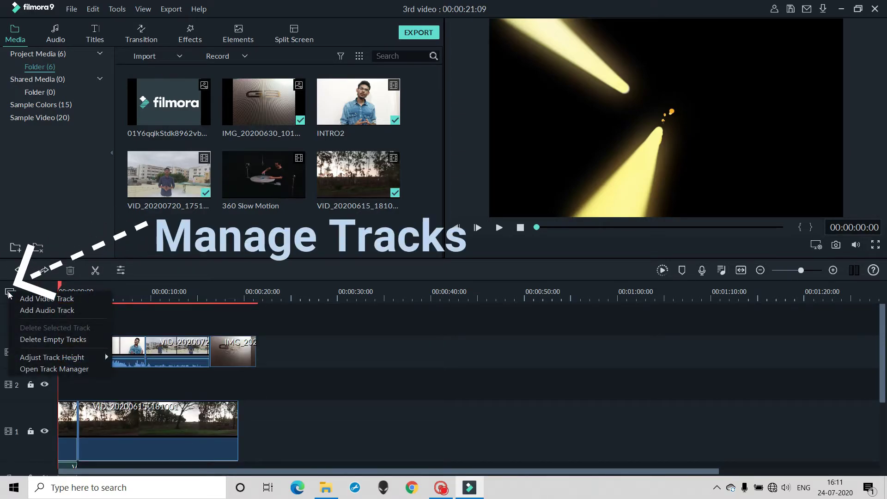
left_click(59, 340)
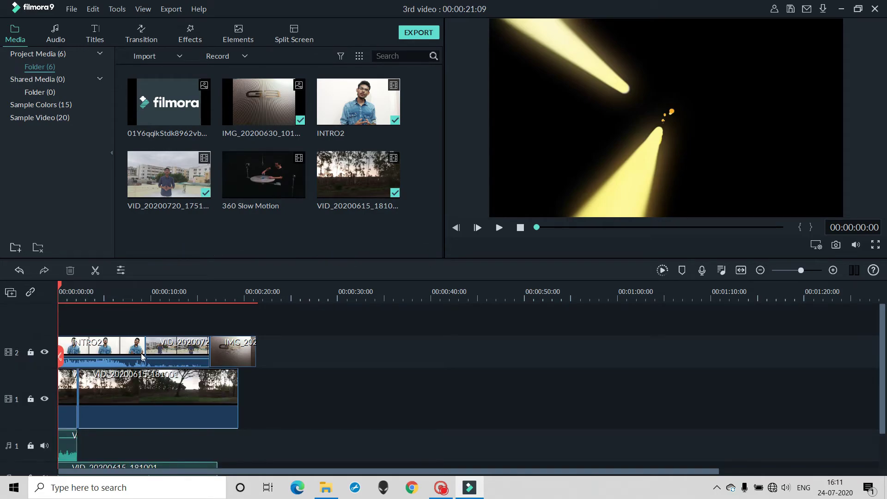
scroll(133, 376, "down", 1)
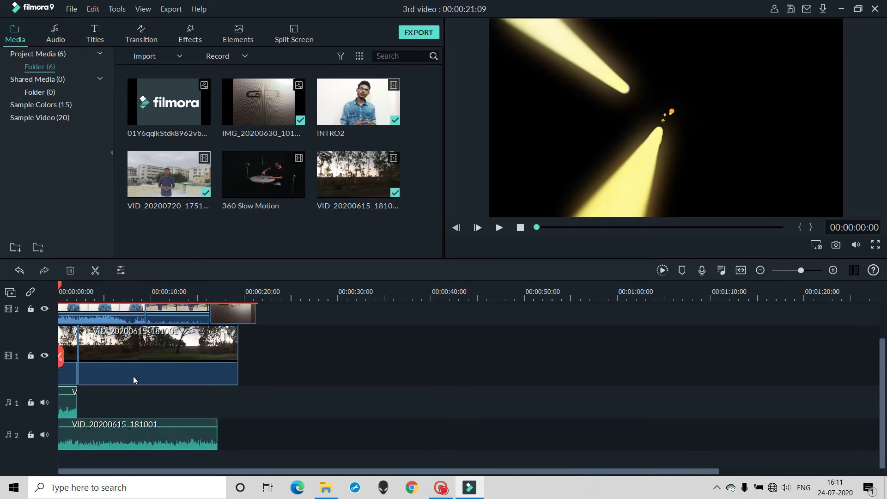